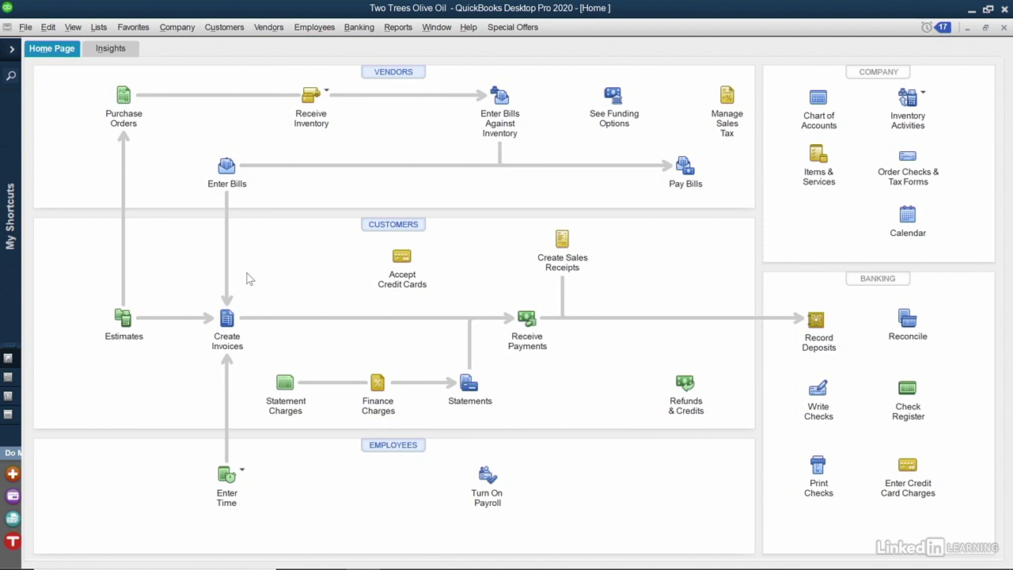
# Start a new invoice, open the template manager and duplicate the Intuit Product Invoice template
pyautogui.click(210, 311)
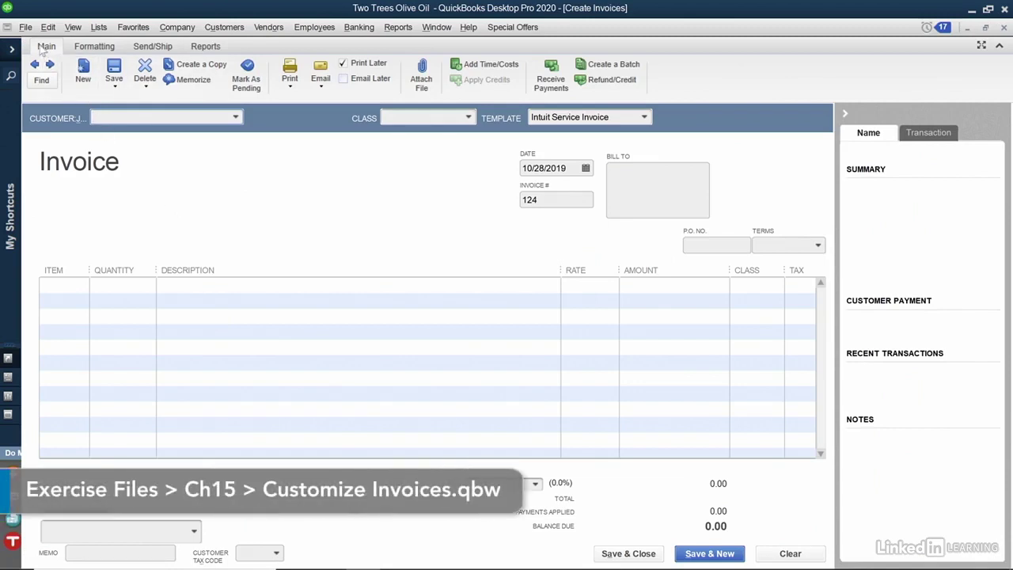
pyautogui.click(92, 48)
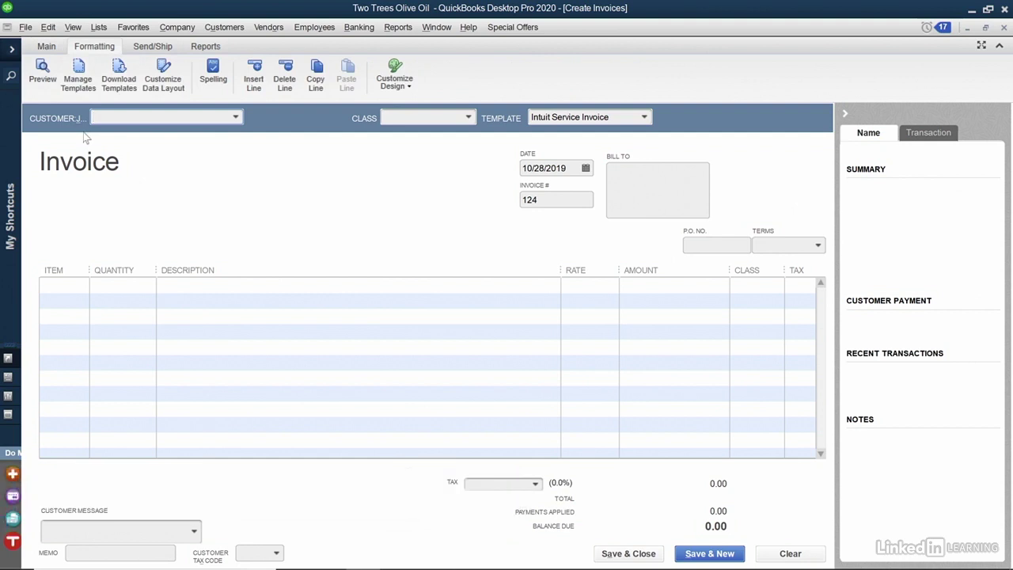
pyautogui.click(78, 71)
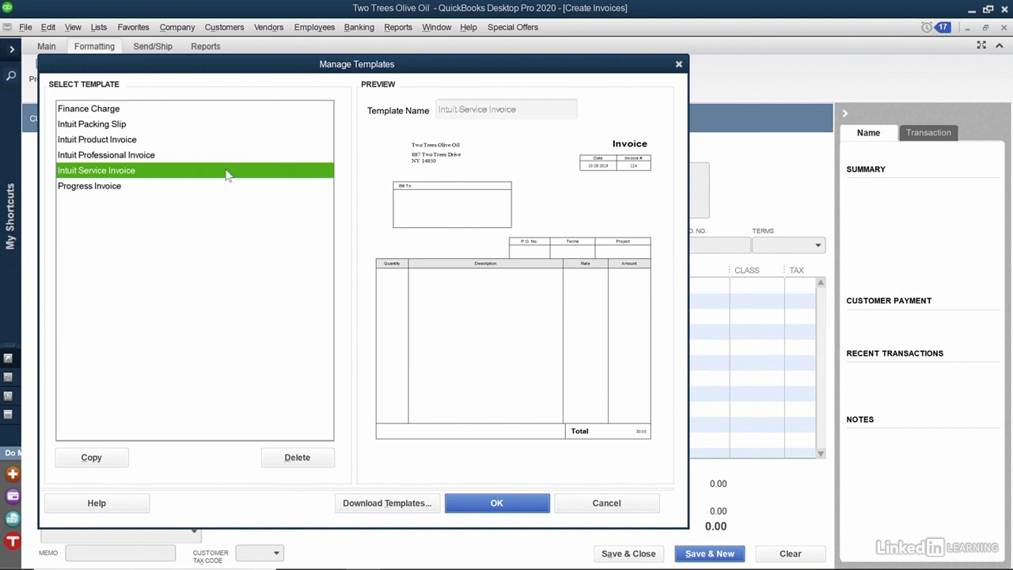
pyautogui.click(133, 141)
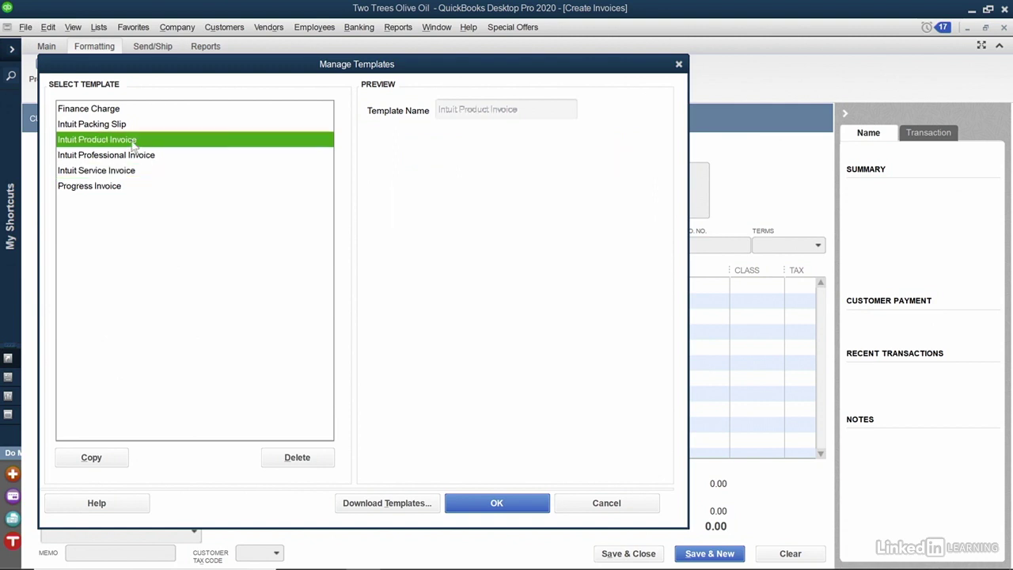
pyautogui.click(73, 464)
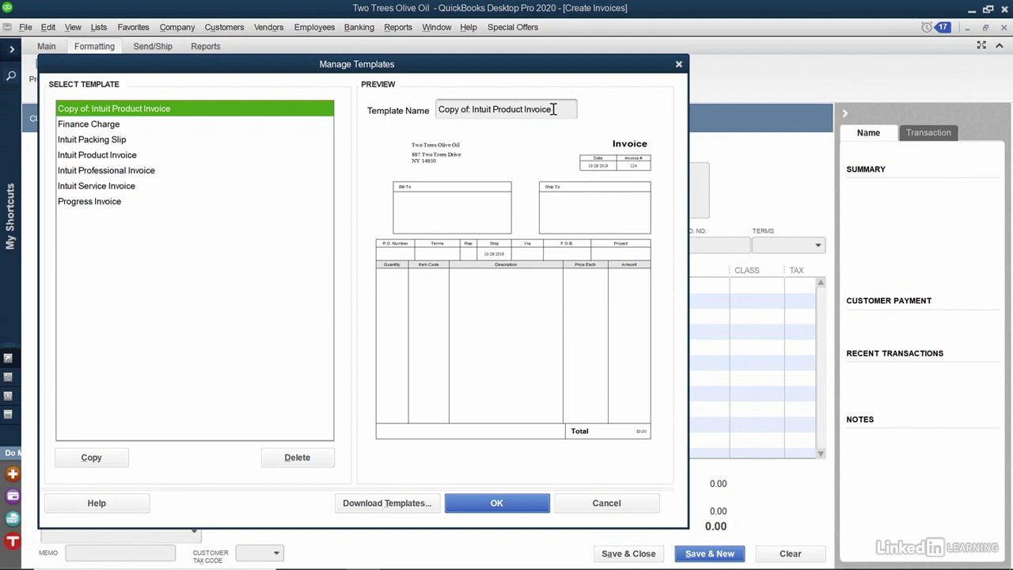
# Name the copied template "Two Trees Olive Oil Invoice" and accept it for customization
pyautogui.click(524, 109)
pyautogui.hotkey('shift', 'Home')
pyautogui.write('Two Tre')
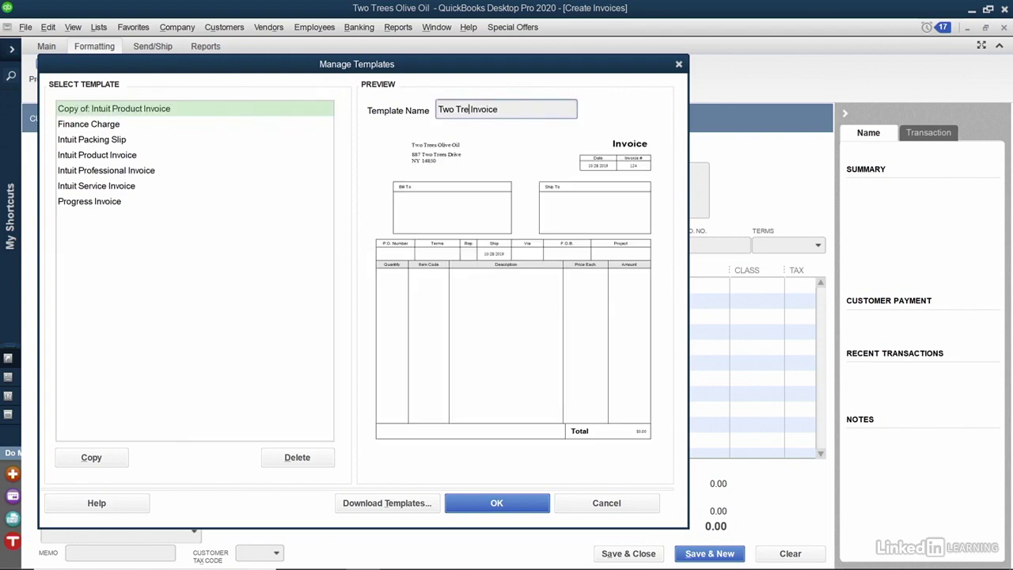
pyautogui.write('es Olive Oil')
pyautogui.click(467, 504)
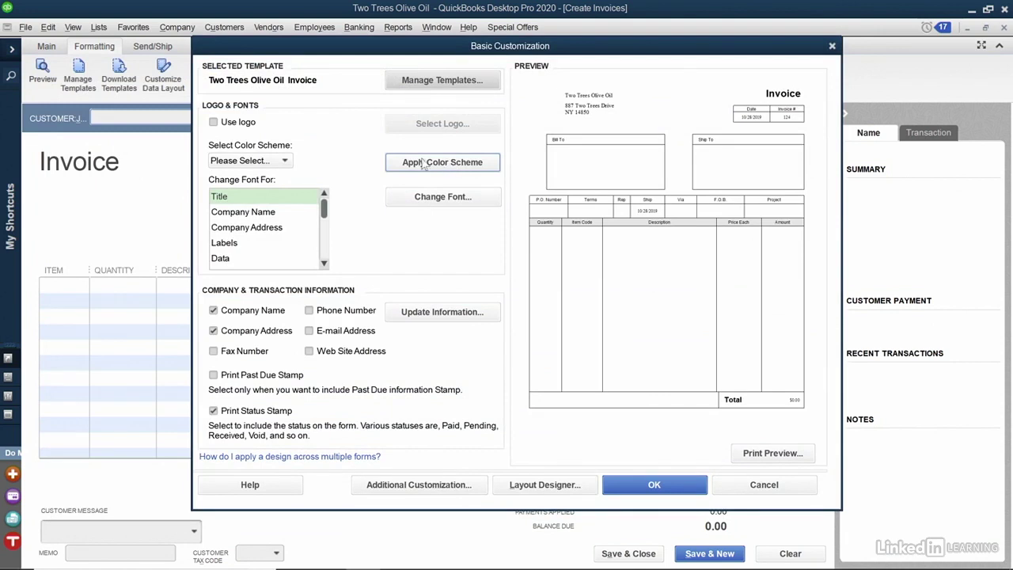
# Enable the logo on the template using Two-Trees-Olive-Oil-logo from the Exercise Files folder, and allow the image to be copied
pyautogui.click(214, 123)
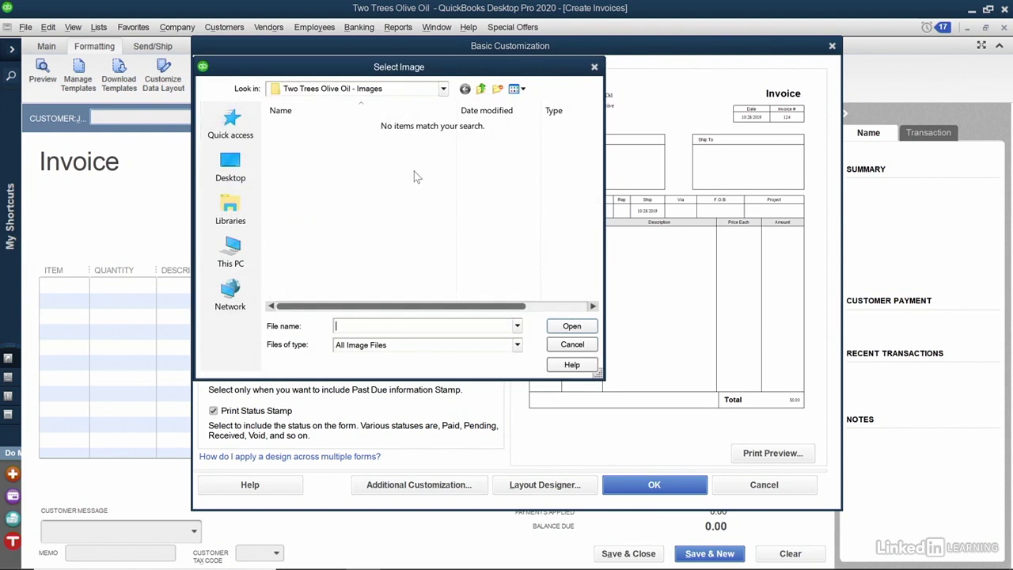
pyautogui.click(444, 90)
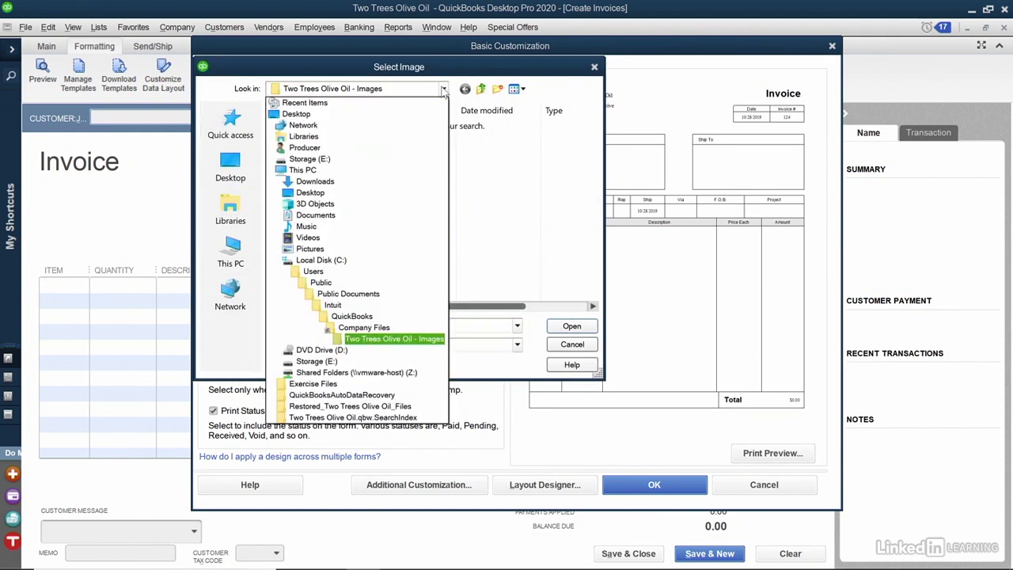
pyautogui.click(381, 116)
pyautogui.doubleClick(379, 231)
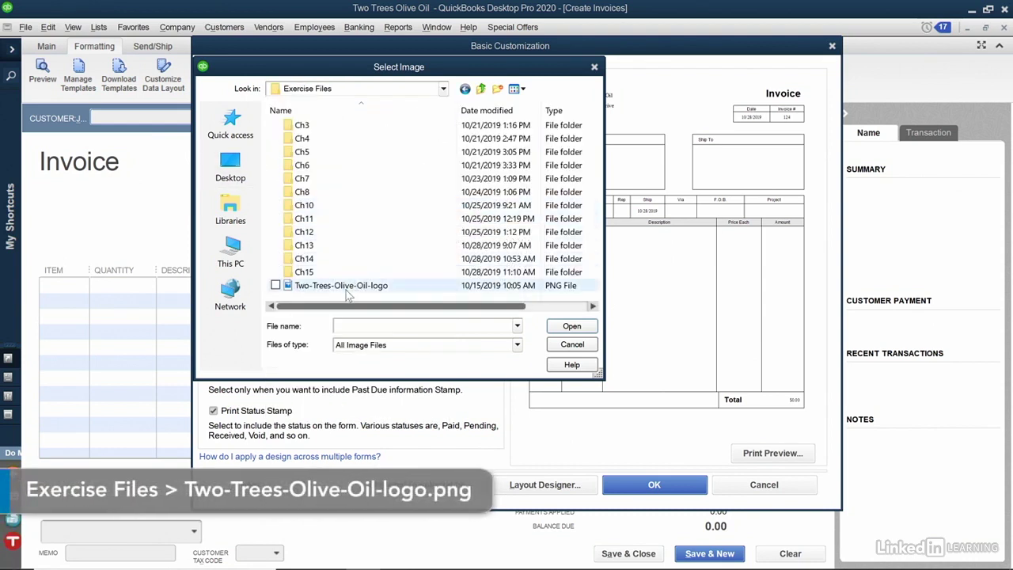
pyautogui.click(345, 288)
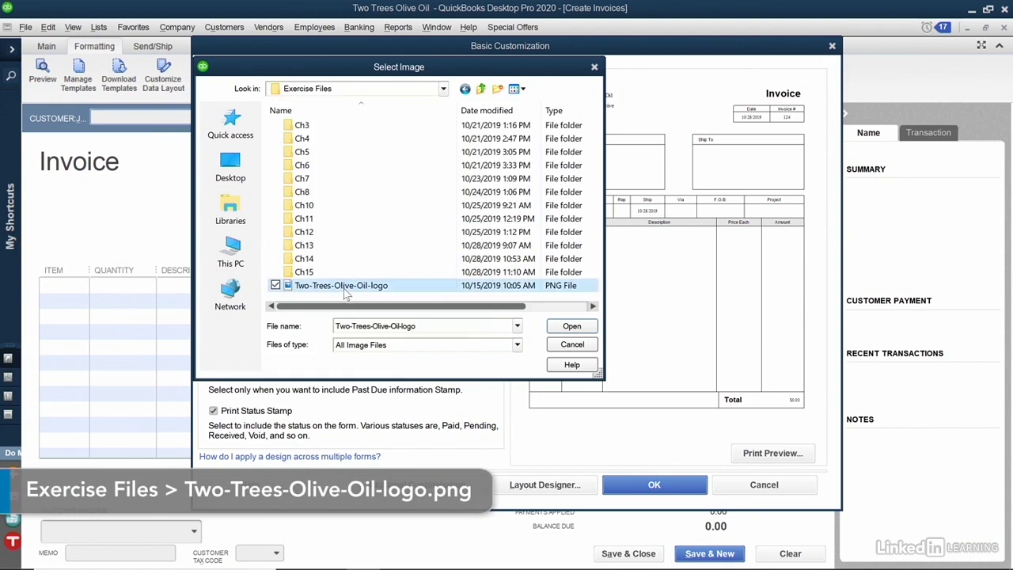
pyautogui.click(566, 330)
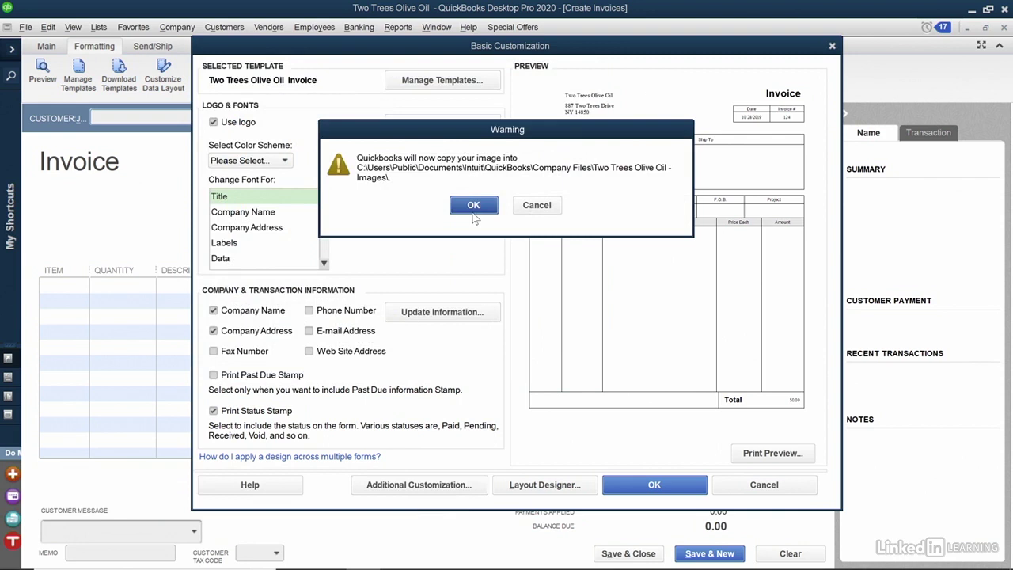
pyautogui.click(473, 205)
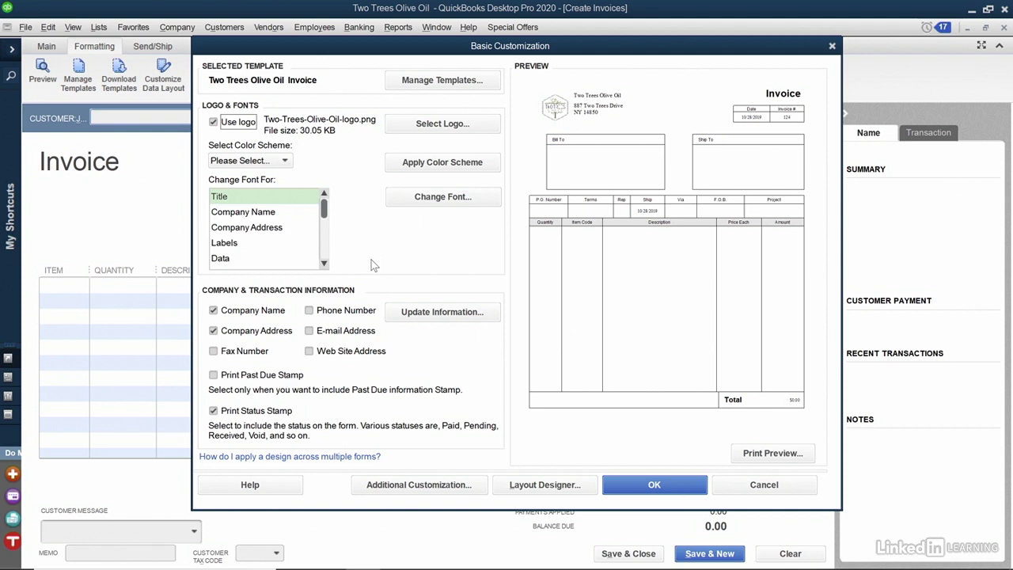
# Include the company's web site address on the invoice template and dismiss the overlap notice
pyautogui.click(425, 315)
pyautogui.click(310, 352)
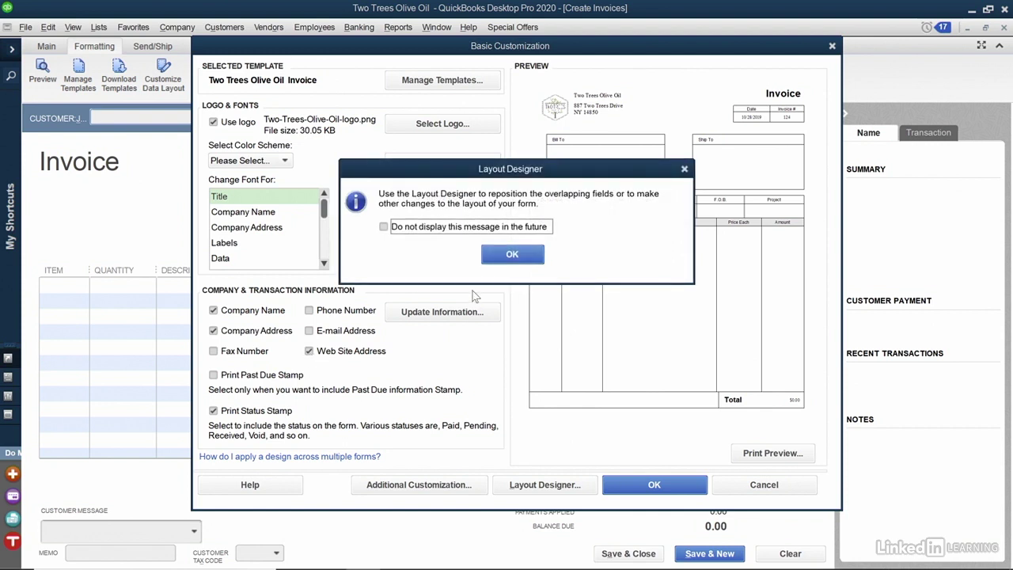
pyautogui.click(512, 254)
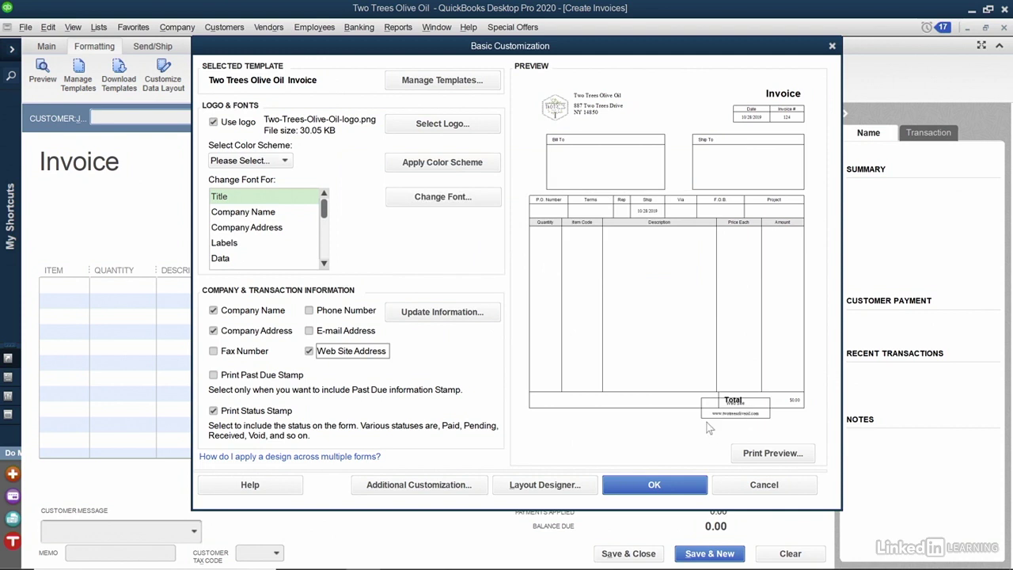
# Open the template in the Layout Designer and move the logo just above Ship To, at about 5.13, 0.81
pyautogui.click(579, 488)
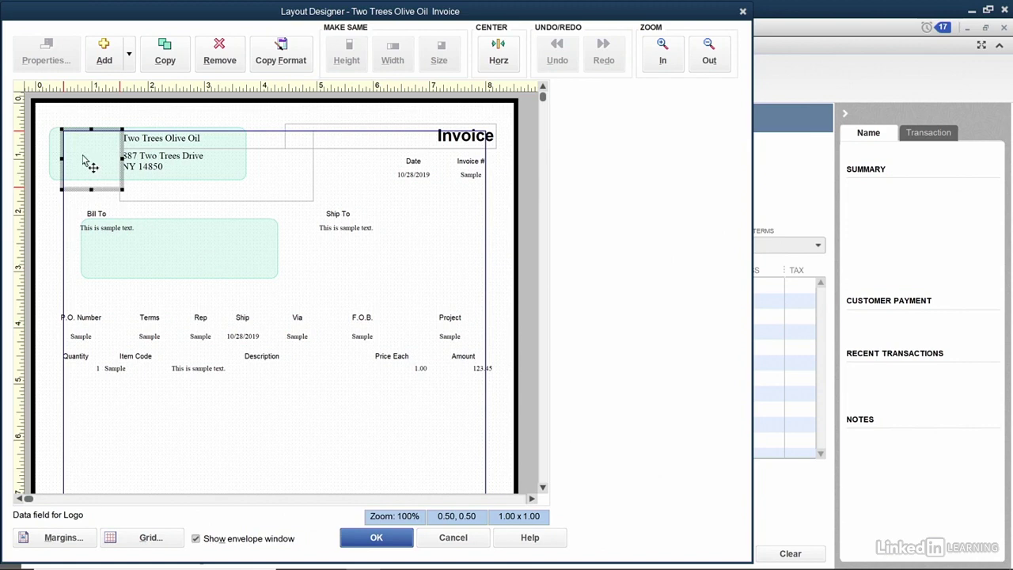
pyautogui.moveTo(85, 160); pyautogui.dragTo(342, 175)
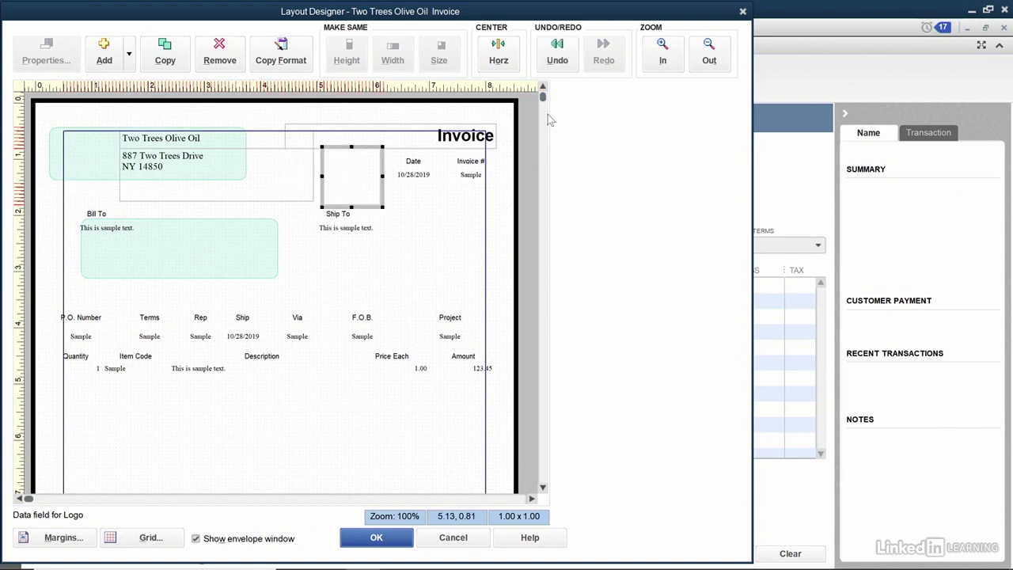
# Move the Web Site label and its data field off the Total, placing the data field at about 3.94, 8.63
pyautogui.scroll(-5, 528, 476)
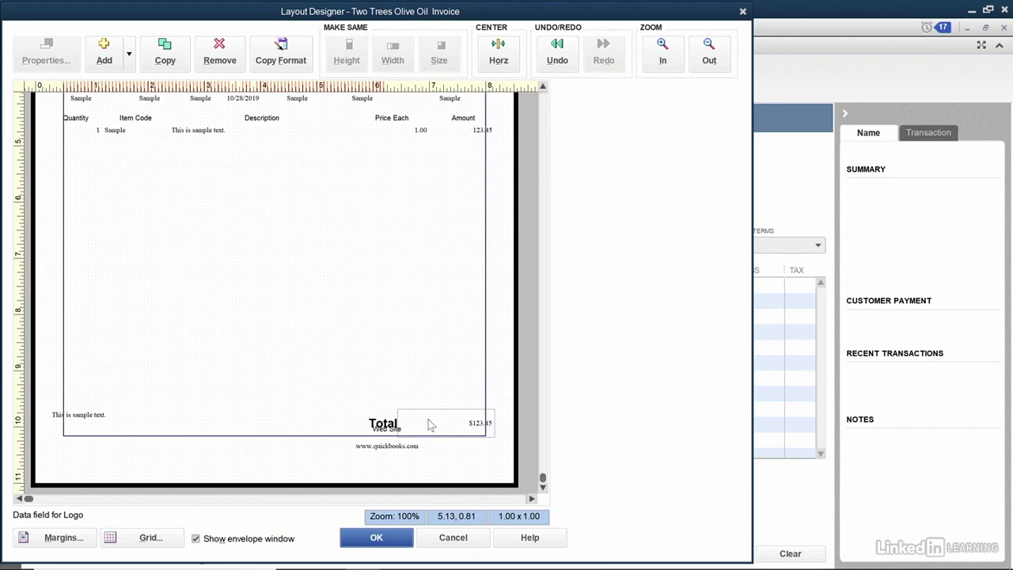
pyautogui.click(399, 447)
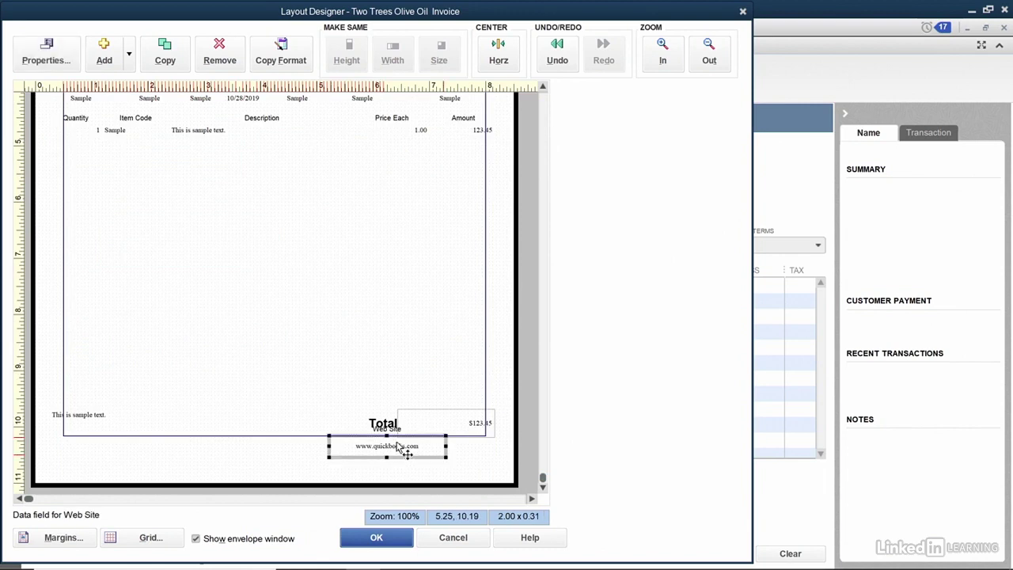
pyautogui.moveTo(370, 432); pyautogui.dragTo(307, 361)
pyautogui.click(380, 436)
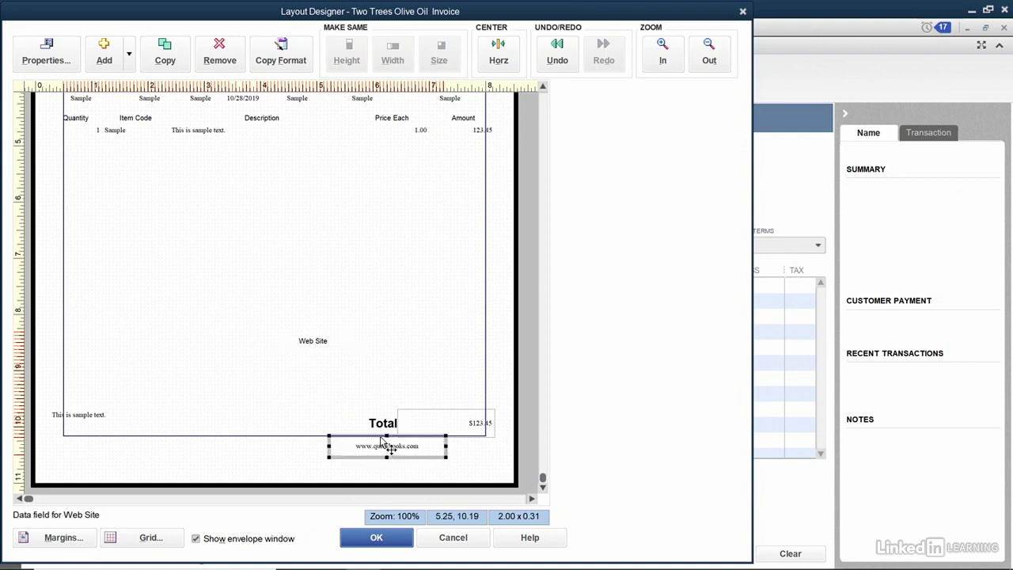
pyautogui.moveTo(380, 433); pyautogui.dragTo(309, 348)
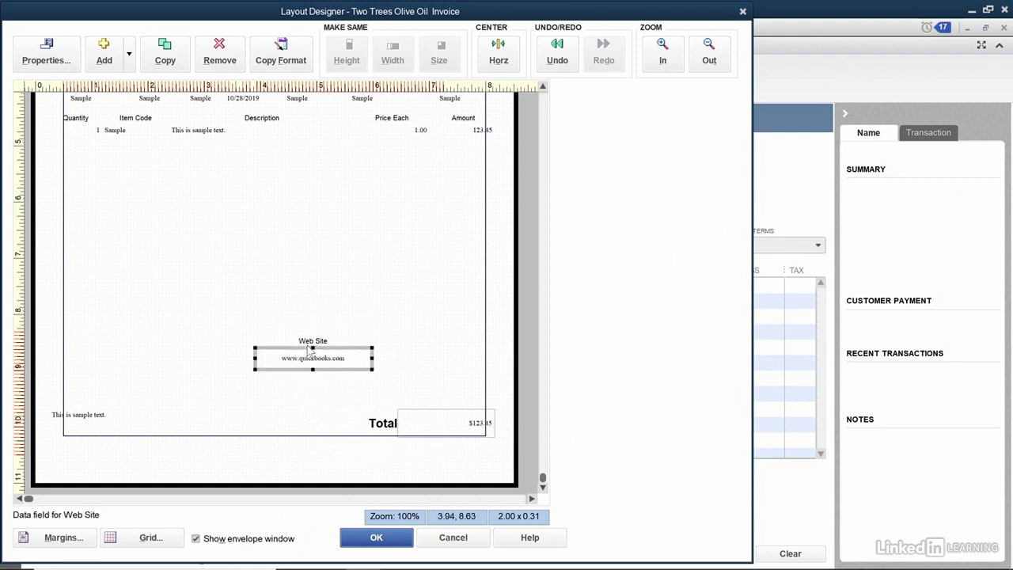
# Remove the web site data field and the Web Site label from the invoice layout
pyautogui.rightClick(302, 352)
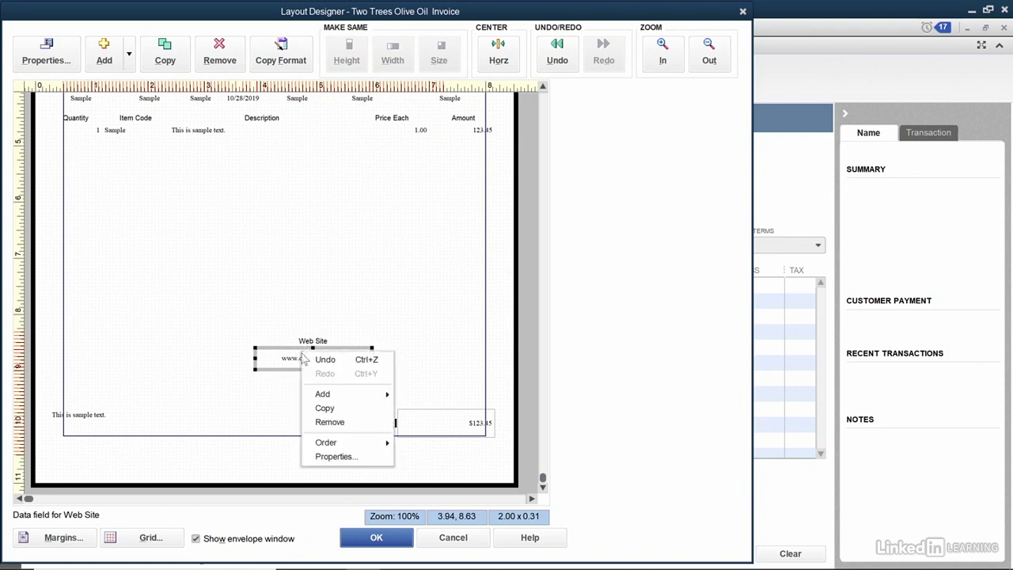
pyautogui.click(336, 431)
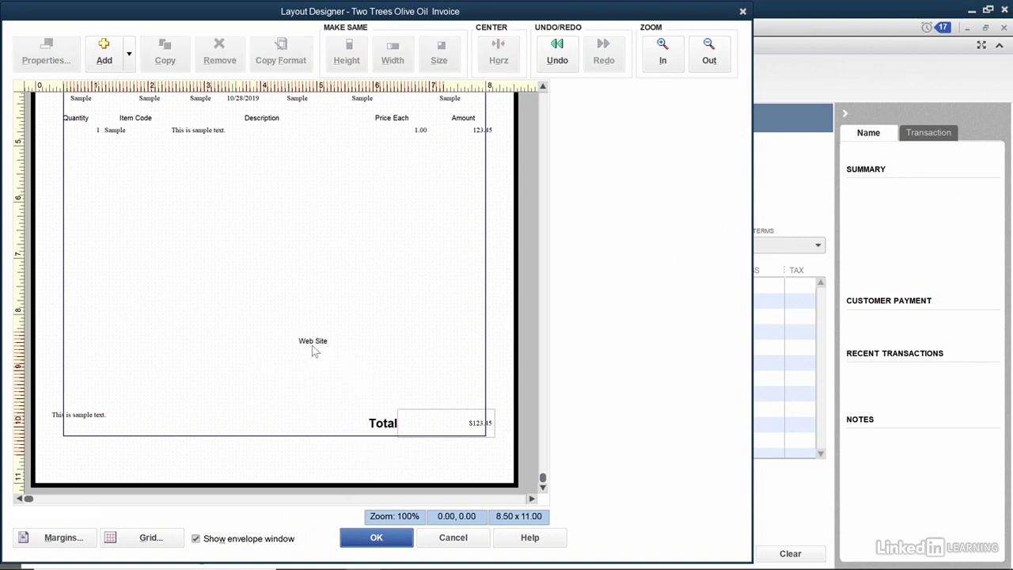
pyautogui.rightClick(314, 346)
pyautogui.click(339, 416)
# Add the Due Date data field to the invoice layout
pyautogui.moveTo(544, 479); pyautogui.dragTo(541, 96)
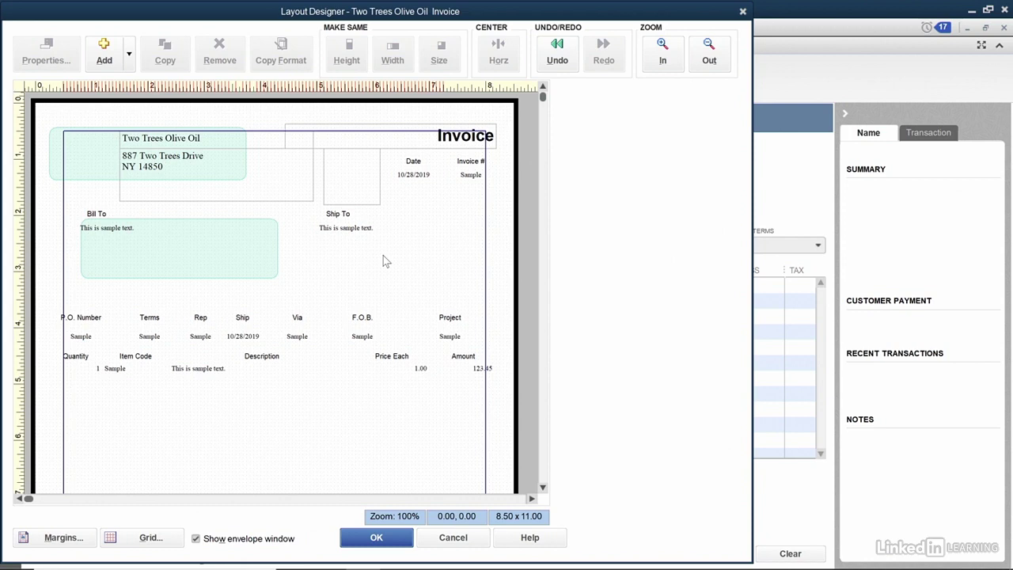
pyautogui.click(129, 56)
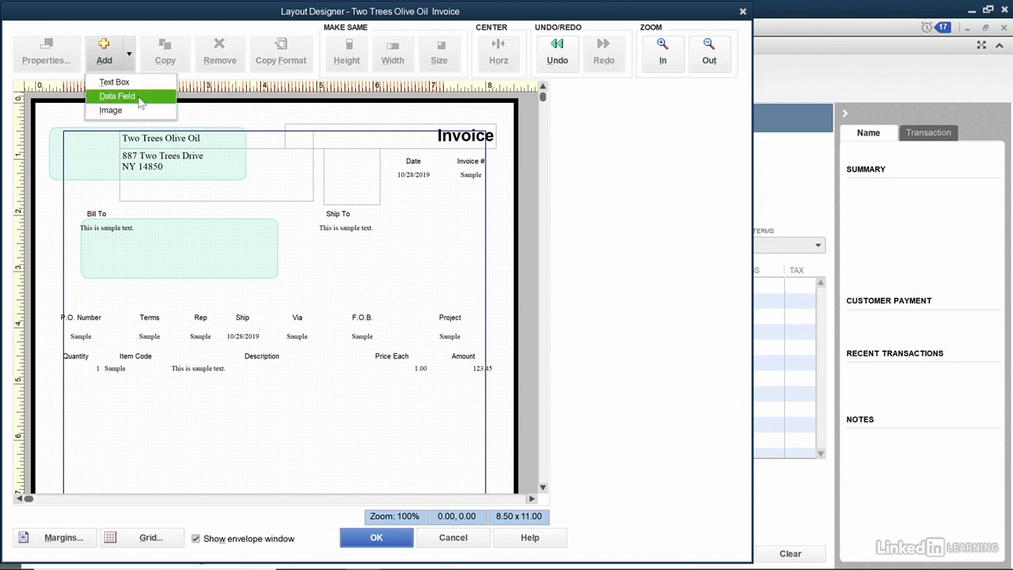
pyautogui.click(140, 99)
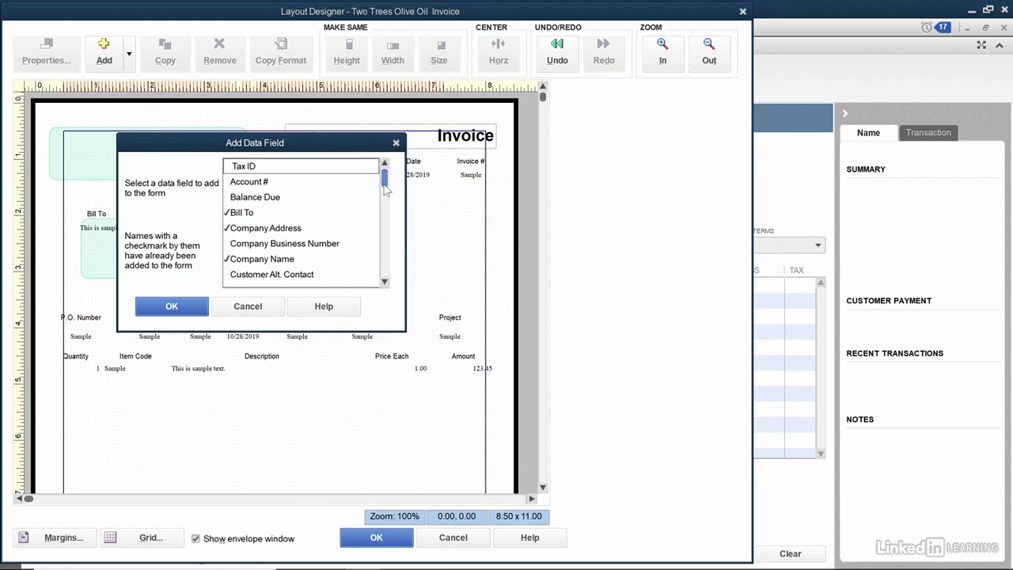
pyautogui.scroll(-1, 387, 188)
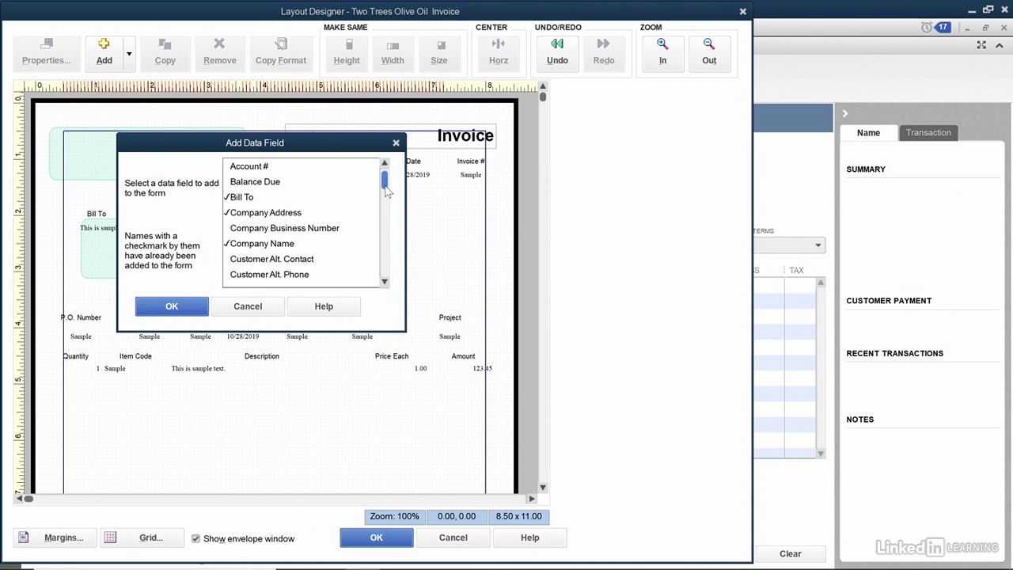
pyautogui.moveTo(387, 188); pyautogui.dragTo(387, 226)
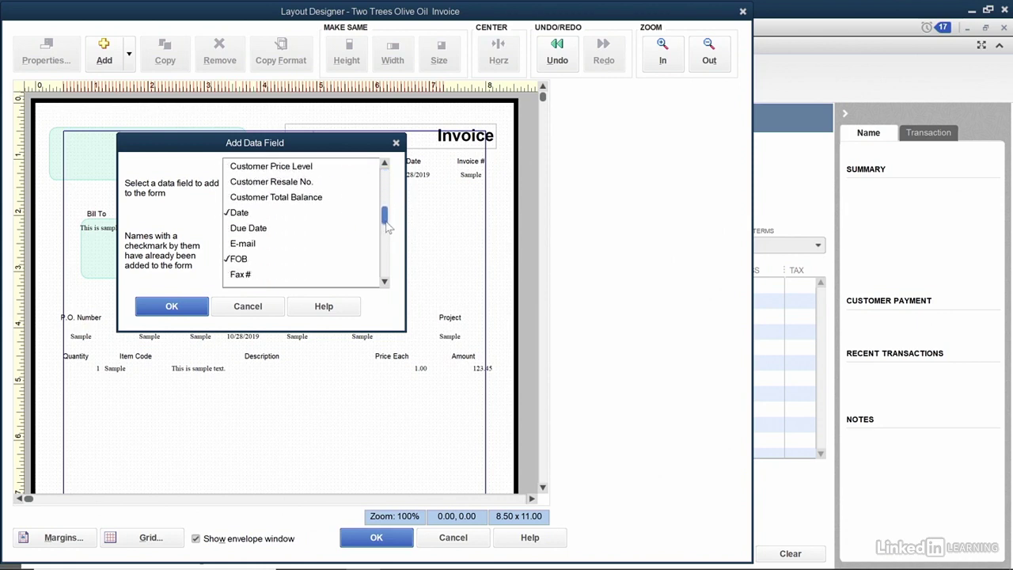
pyautogui.click(261, 229)
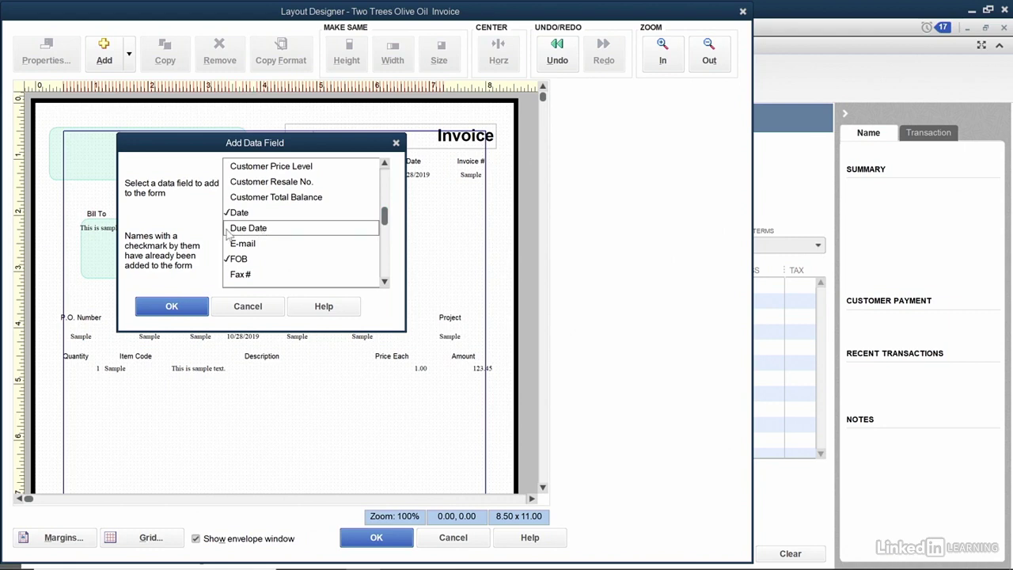
pyautogui.click(172, 306)
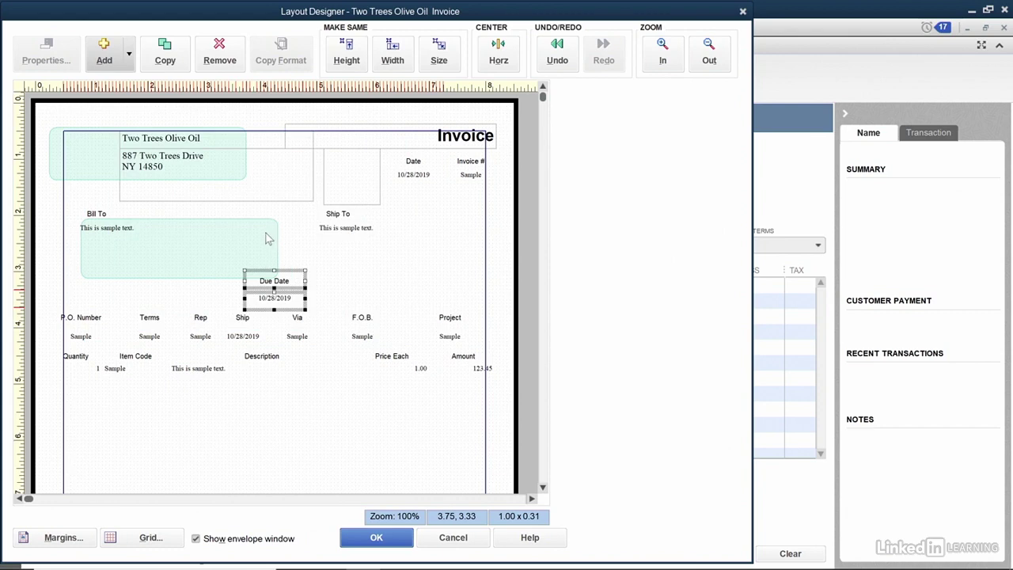
# Nudge the Due Date label and field under the Ship To text, to about 5.05, 2.95, and accept the layout
pyautogui.press('Right')
pyautogui.press('Right')
pyautogui.press('Right')
pyautogui.press('Right')
pyautogui.press('Right')
pyautogui.press('Right')
pyautogui.press('Right')
pyautogui.press('Right')
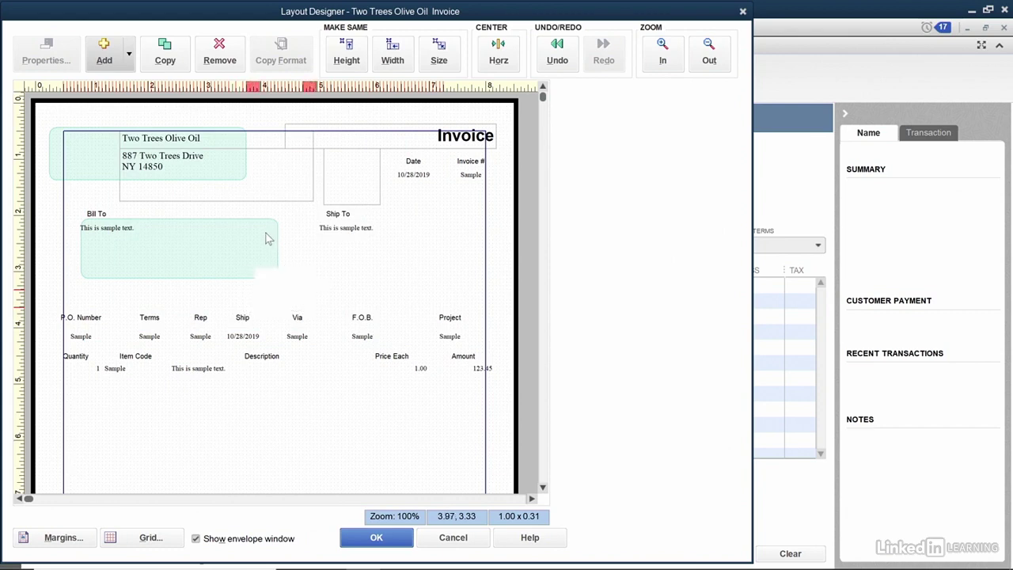
pyautogui.press('Right')
pyautogui.press('Right')
pyautogui.press('Right')
pyautogui.press('Right')
pyautogui.press('Right')
pyautogui.press('Right')
pyautogui.press('Right')
pyautogui.press('Right')
pyautogui.press('Right')
pyautogui.press('Right')
pyautogui.press('Right')
pyautogui.press('Right')
pyautogui.press('Right')
pyautogui.press('Right')
pyautogui.press('Right')
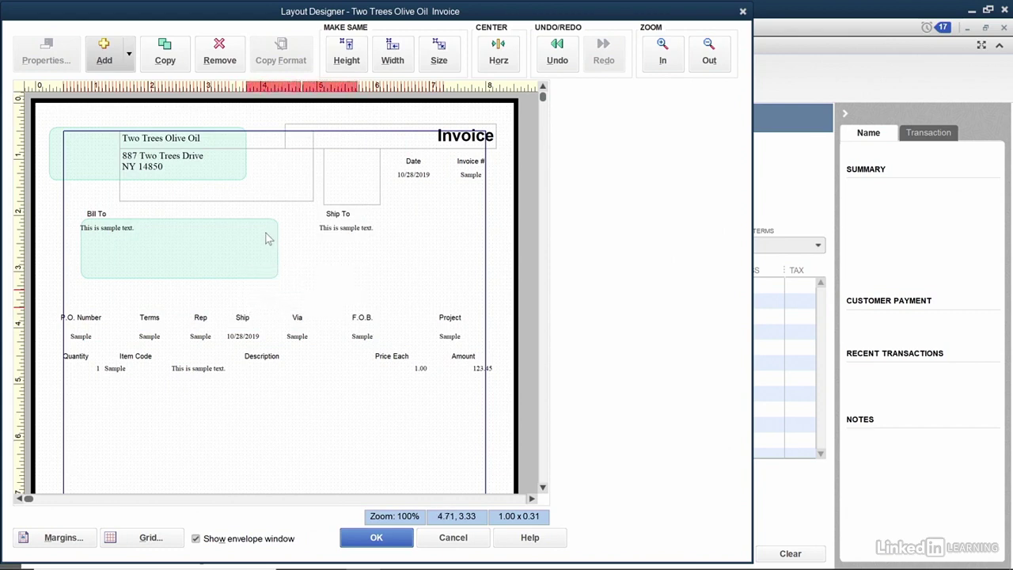
pyautogui.press('Right')
pyautogui.press('Right')
pyautogui.press('Right')
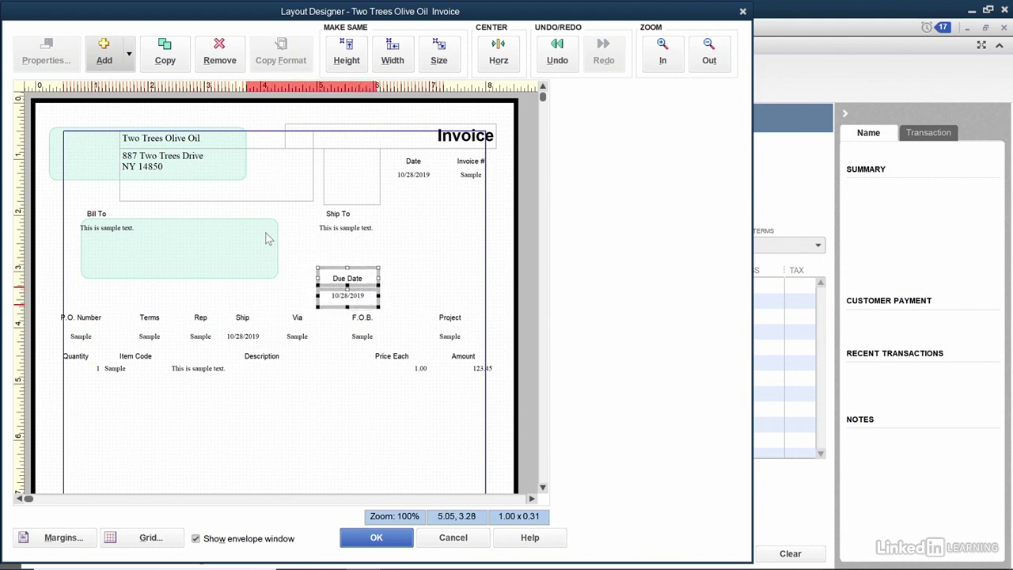
pyautogui.press('Up')
pyautogui.press('Up')
pyautogui.press('Up')
pyautogui.press('Up')
pyautogui.press('Up')
pyautogui.press('Up')
pyautogui.press('Up')
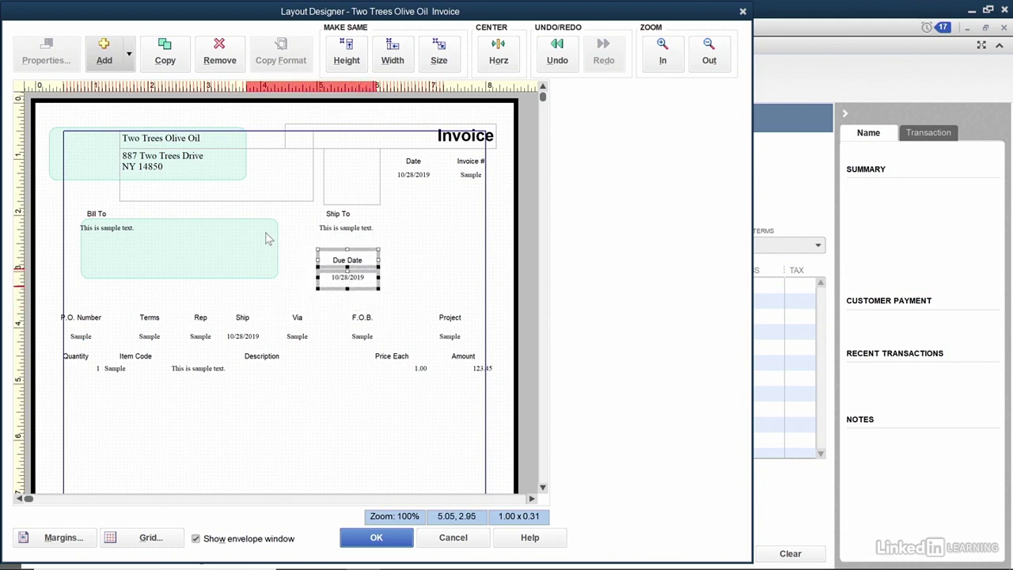
pyautogui.click(371, 539)
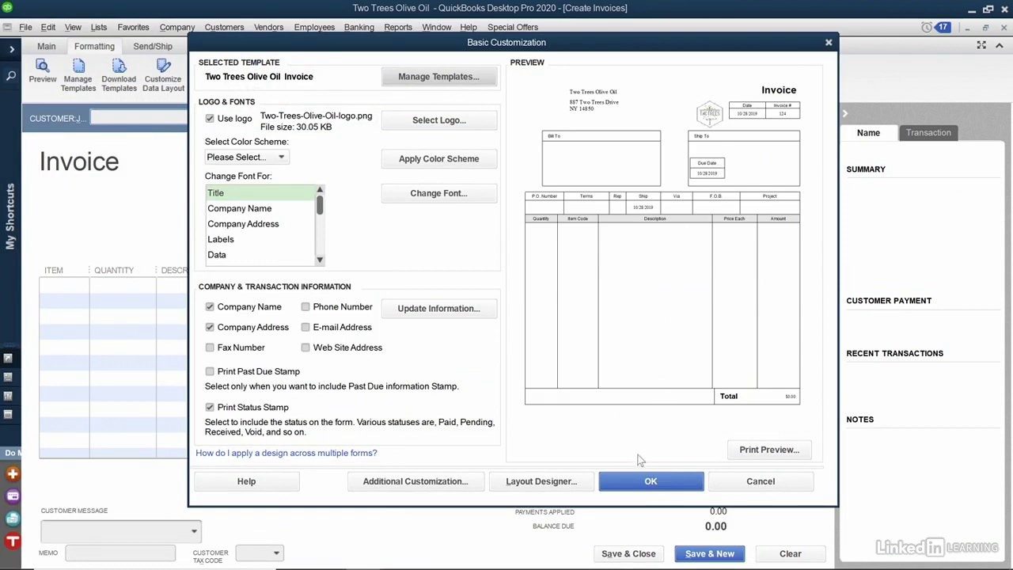
# Accept the basic customization of the Two Trees Olive Oil Invoice template and check the available invoice templates
pyautogui.click(634, 482)
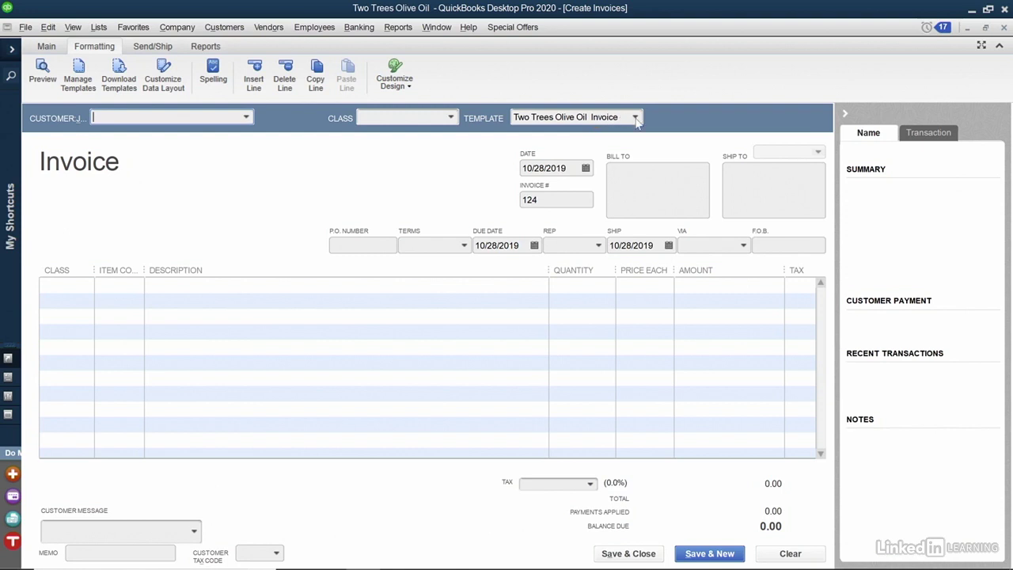
pyautogui.click(635, 118)
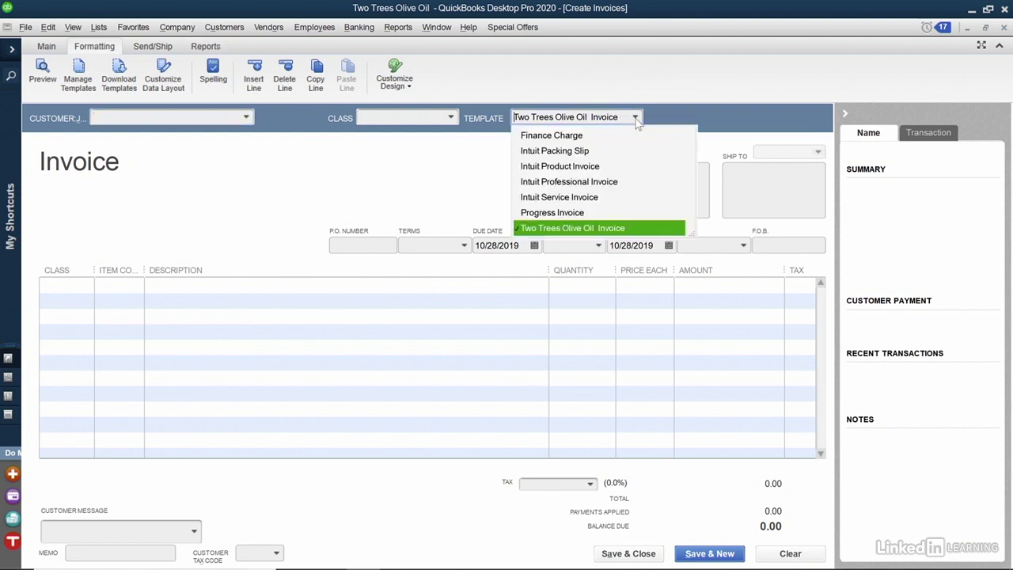
pyautogui.click(421, 188)
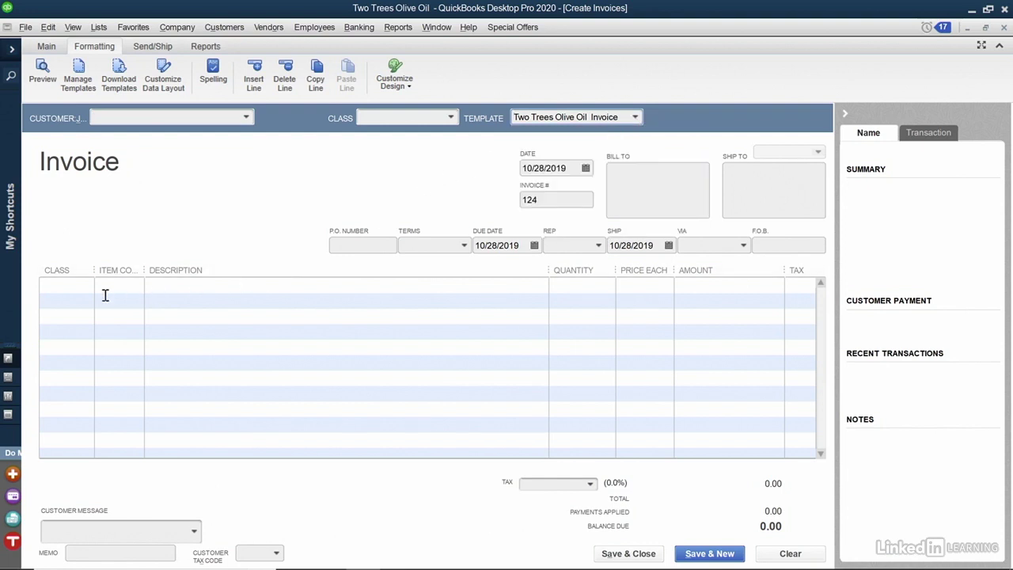
# Add item ALB008 (Alberquine 8oz.) with quantity 1 as the first line of the invoice
pyautogui.click(104, 293)
pyautogui.click(137, 289)
pyautogui.click(132, 365)
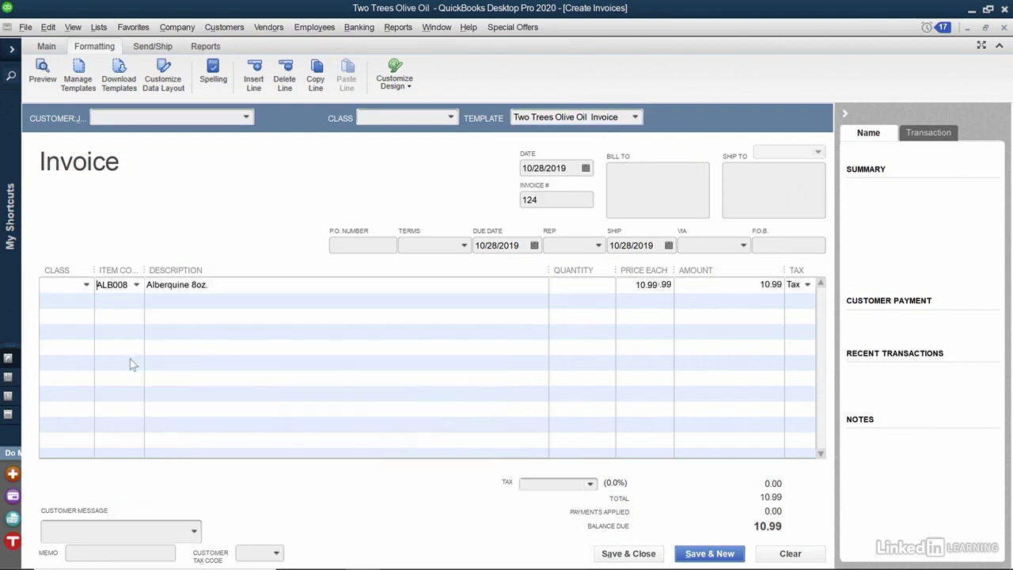
pyautogui.click(573, 285)
pyautogui.write('1')
pyautogui.press('Tab')
pyautogui.press('Tab')
pyautogui.press('Tab')
pyautogui.press('Tab')
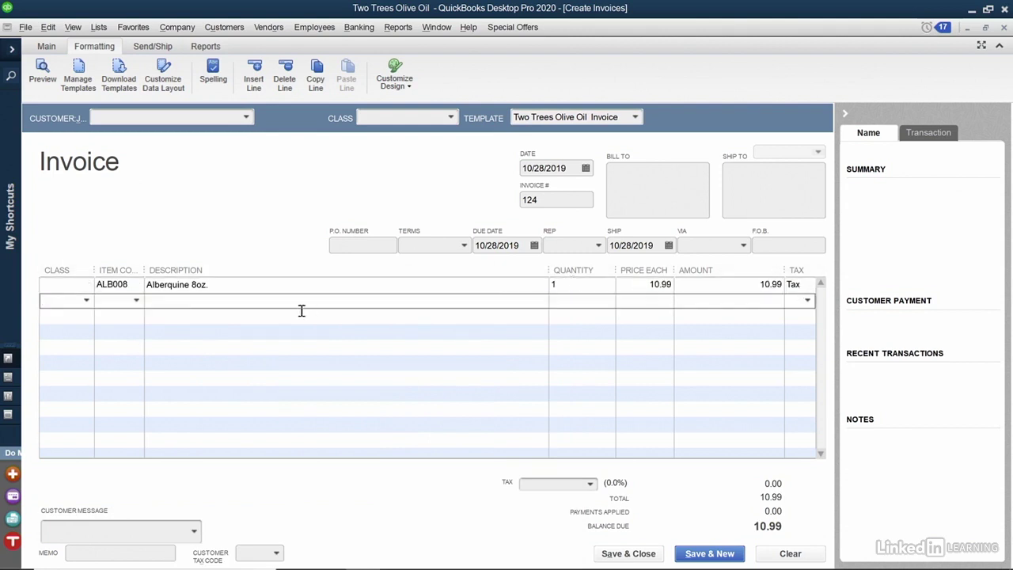
# Add item EV016 (Extra Virgin 16oz) with quantity 1 as the second line of the invoice
pyautogui.click(138, 302)
pyautogui.click(151, 439)
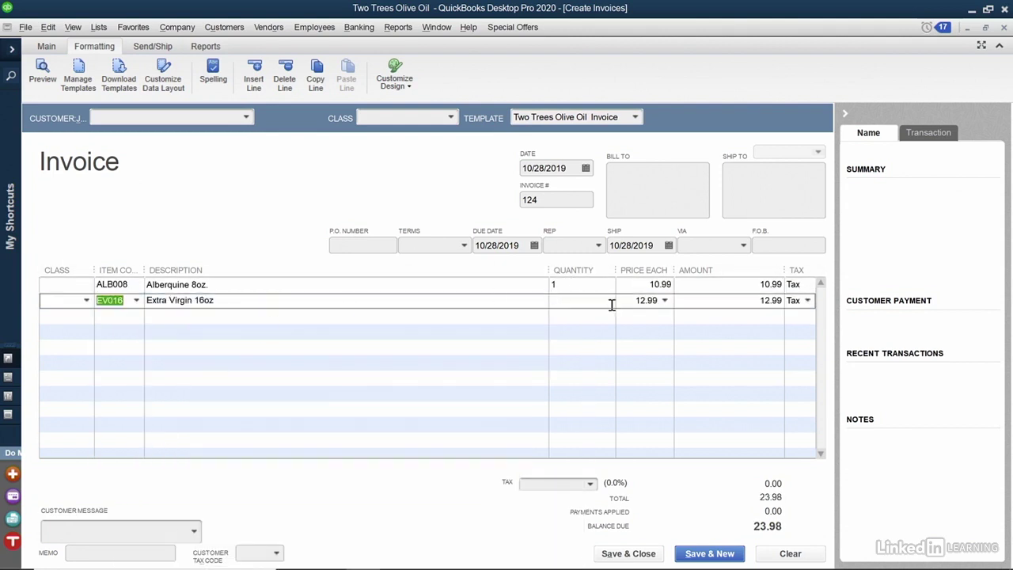
pyautogui.click(611, 301)
pyautogui.write('1')
pyautogui.press('Tab')
pyautogui.press('Tab')
pyautogui.press('Tab')
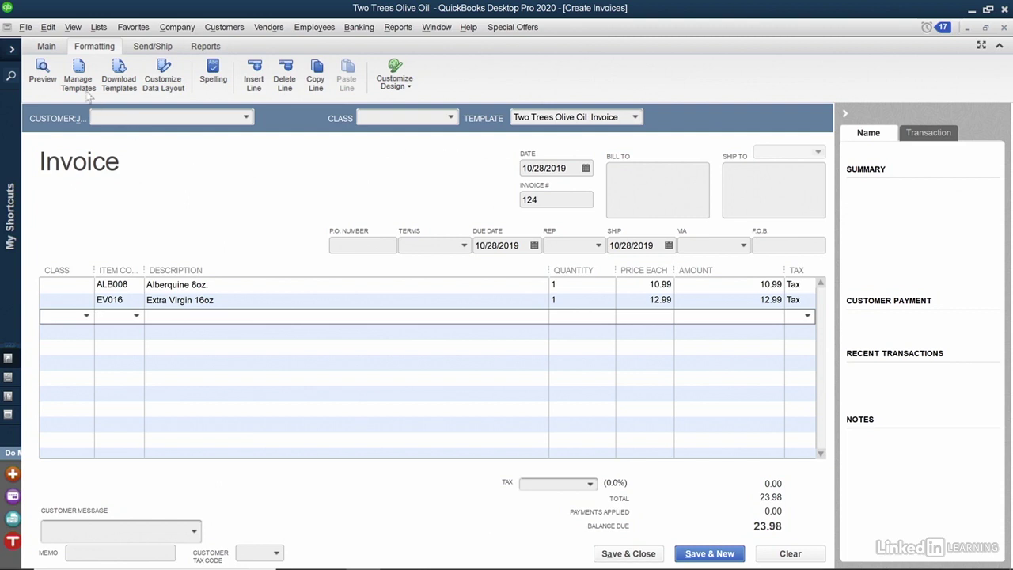
# Open the print preview of the invoice and zoom in on the logo and Due Date area
pyautogui.click(45, 47)
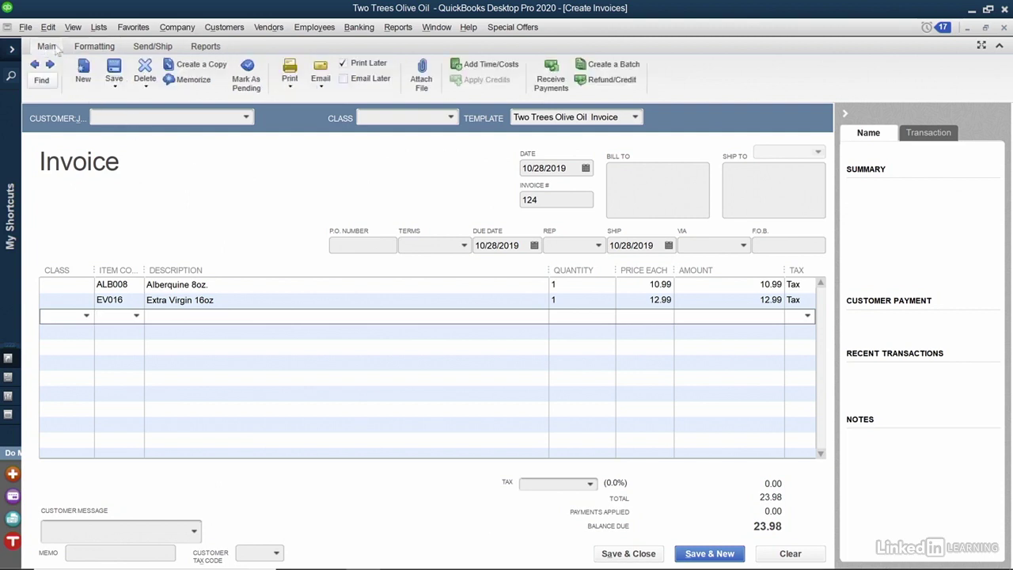
pyautogui.click(290, 79)
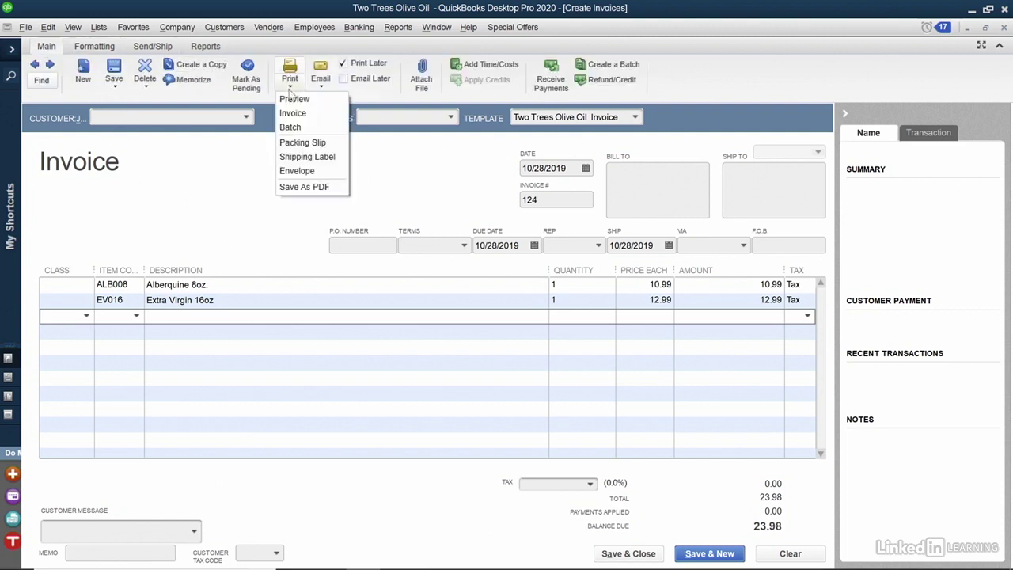
pyautogui.click(307, 157)
pyautogui.click(511, 261)
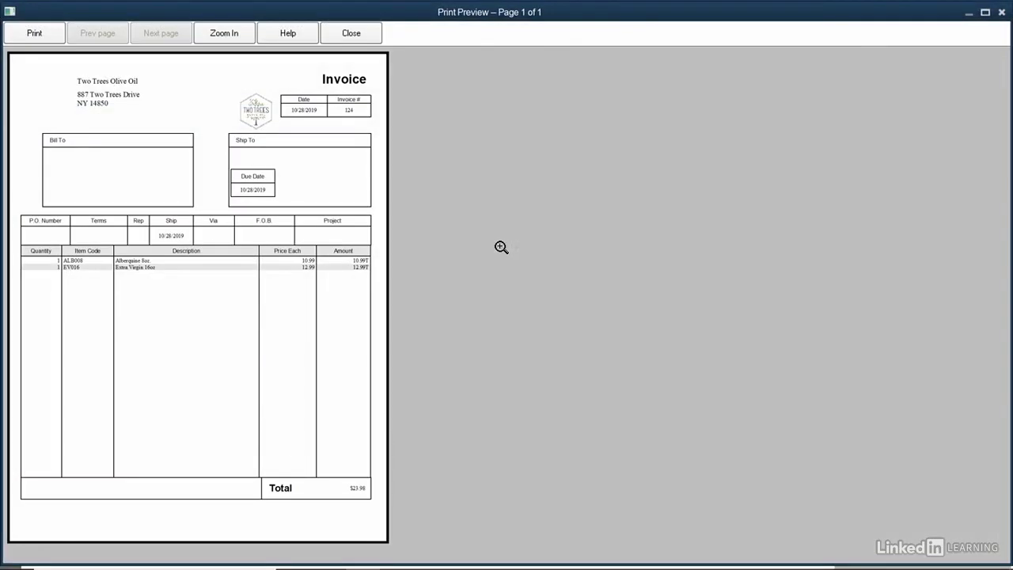
pyautogui.click(285, 165)
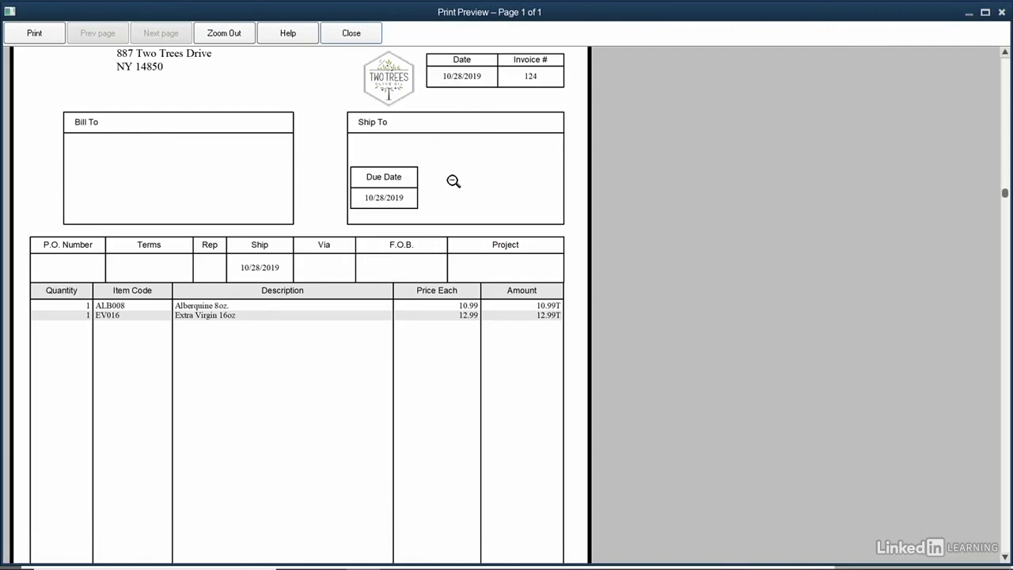
# Close the print preview and leave the sample invoice without recording the transaction
pyautogui.click(351, 33)
pyautogui.press('Escape')
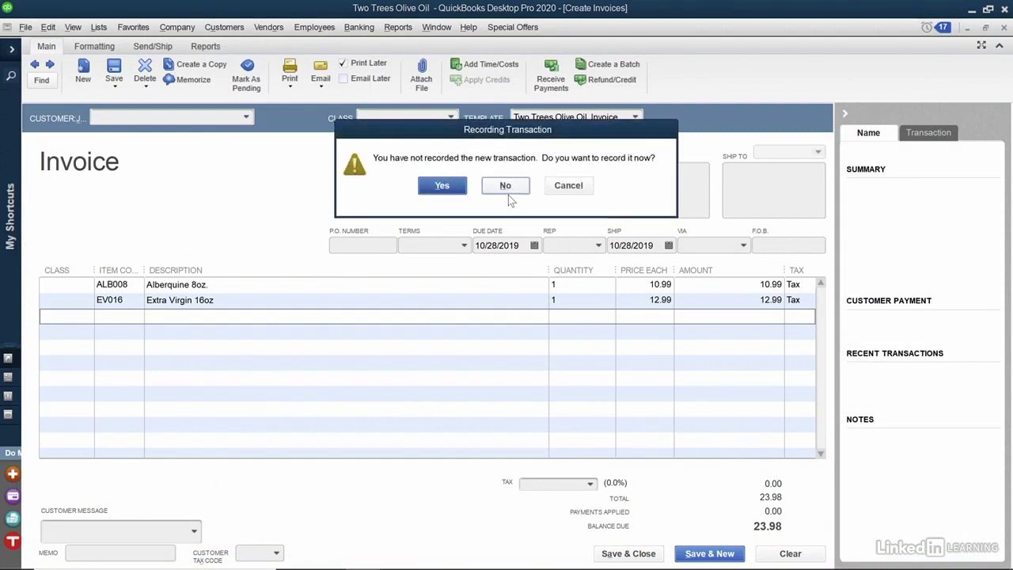
pyautogui.click(496, 191)
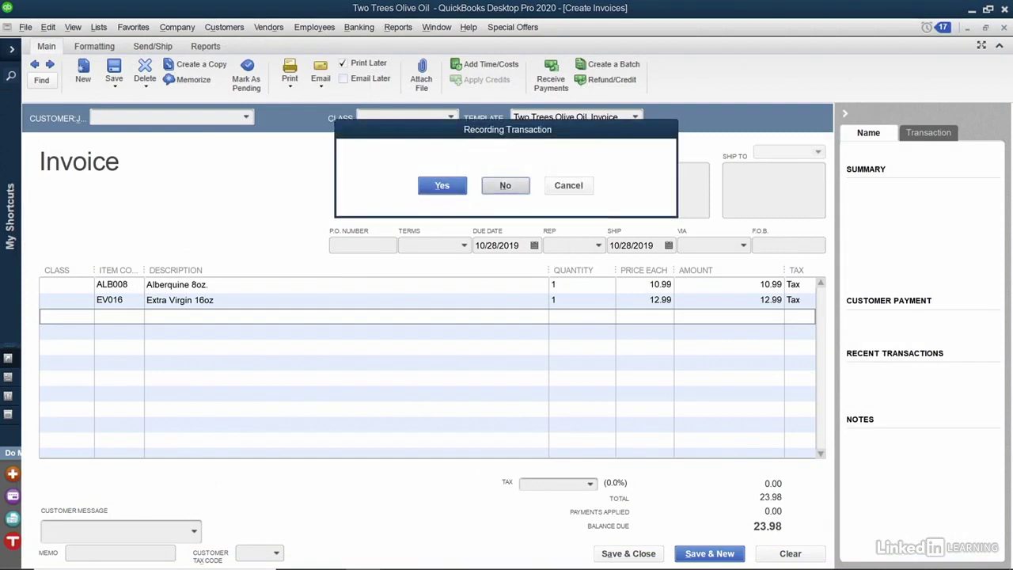